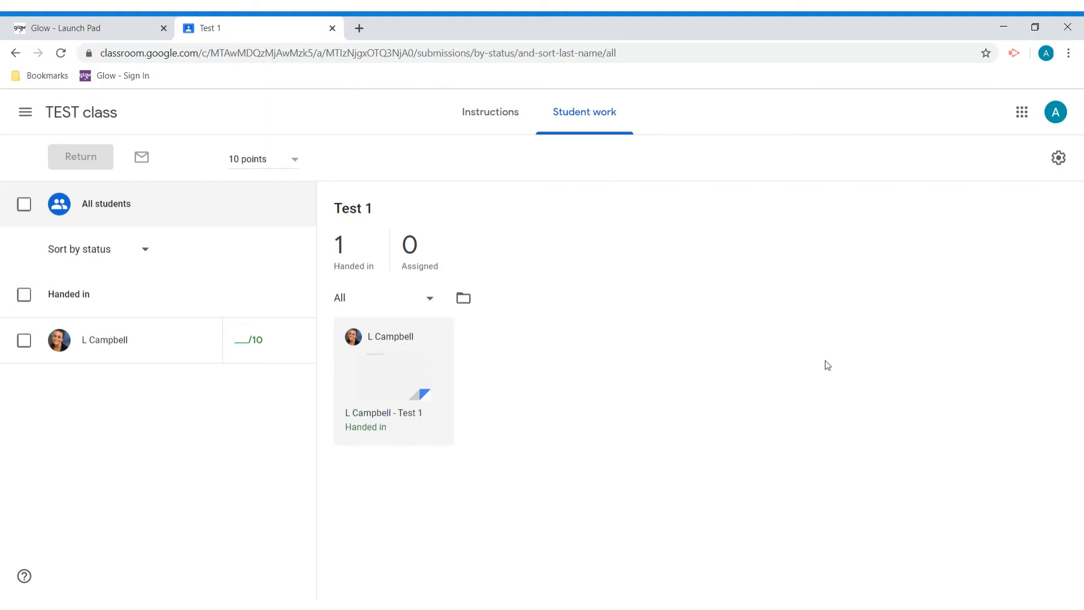
# Open the student's handed-in Test 1 document from the class submissions and set it to Editing mode
pyautogui.click(395, 372)
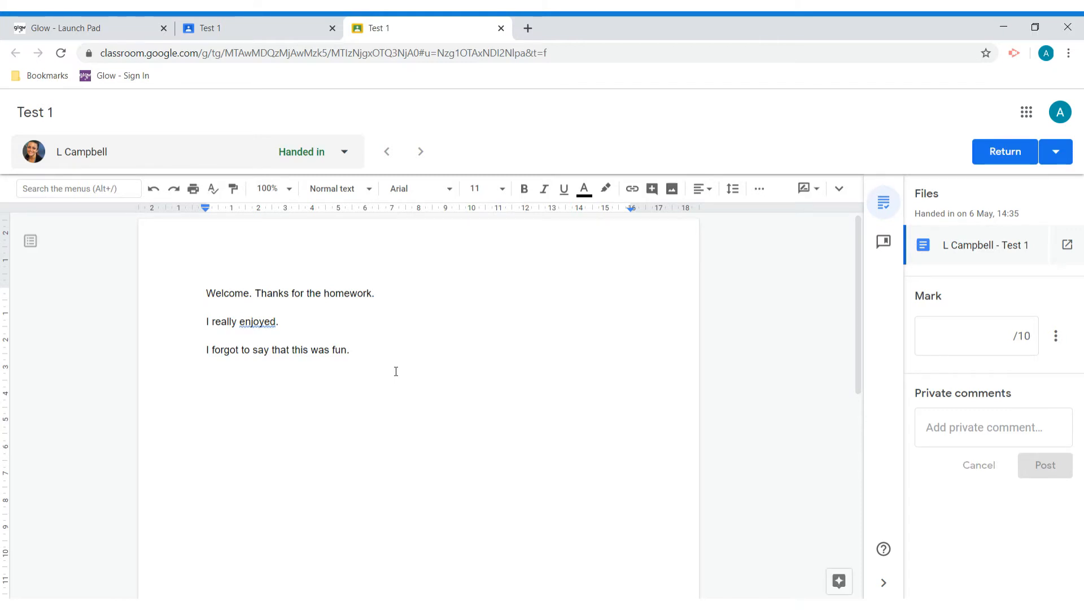
pyautogui.click(812, 191)
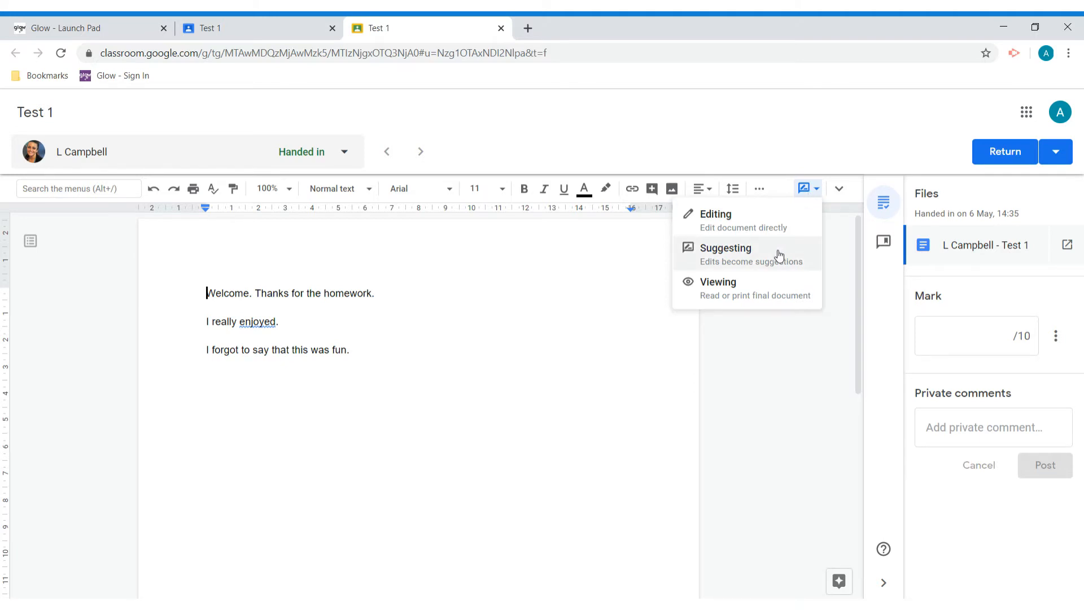
pyautogui.click(765, 229)
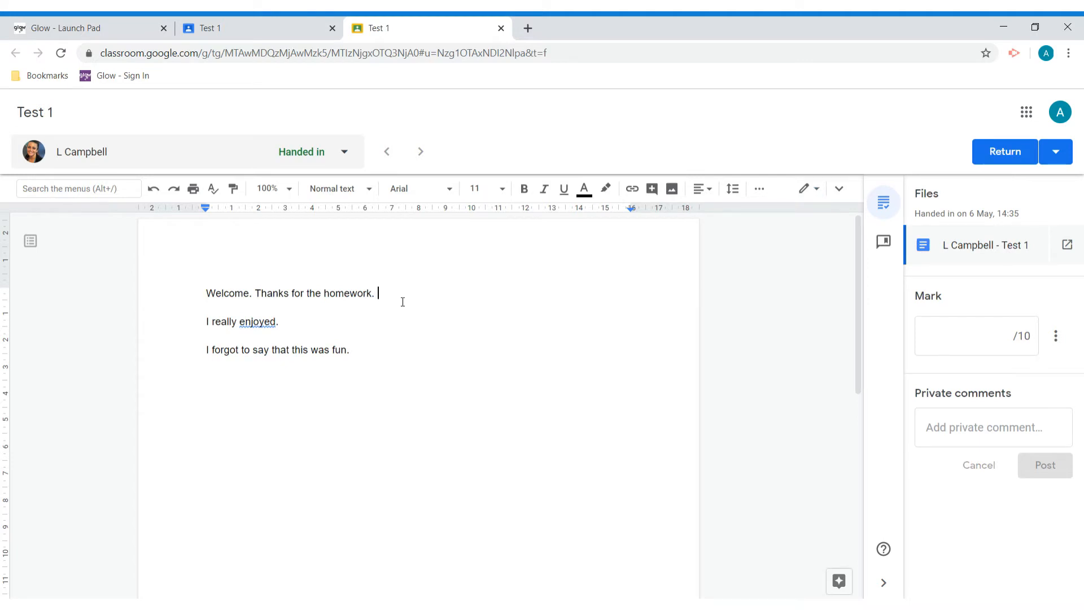
# Add "Well done" directly at the end of the document's first line and delete it again
pyautogui.click(403, 302)
pyautogui.write('Well done')
pyautogui.click(401, 323)
pyautogui.moveTo(429, 299); pyautogui.dragTo(385, 304)
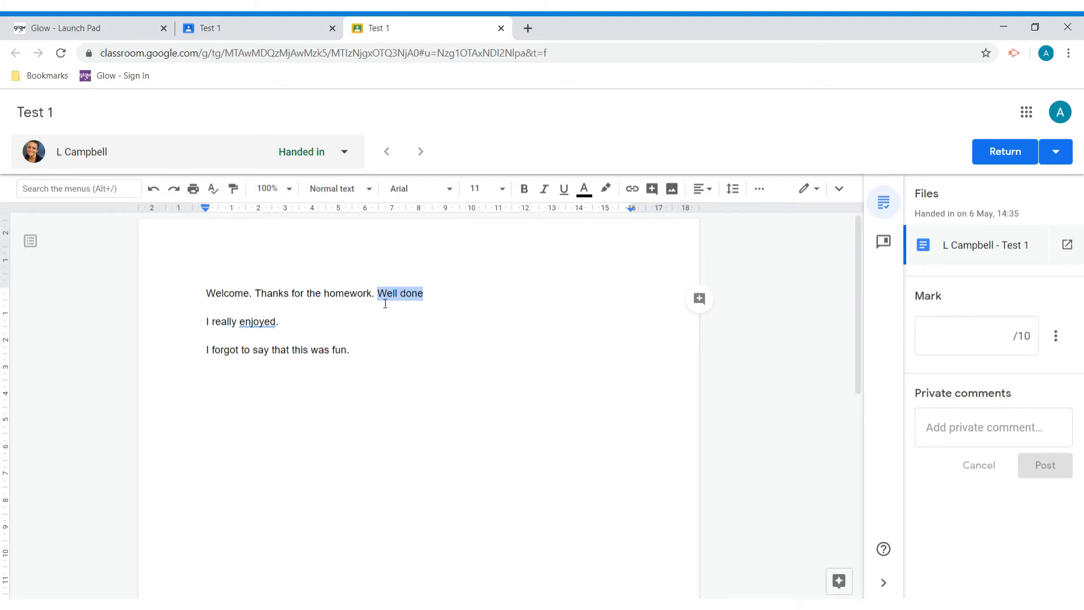
pyautogui.press('BackSpace')
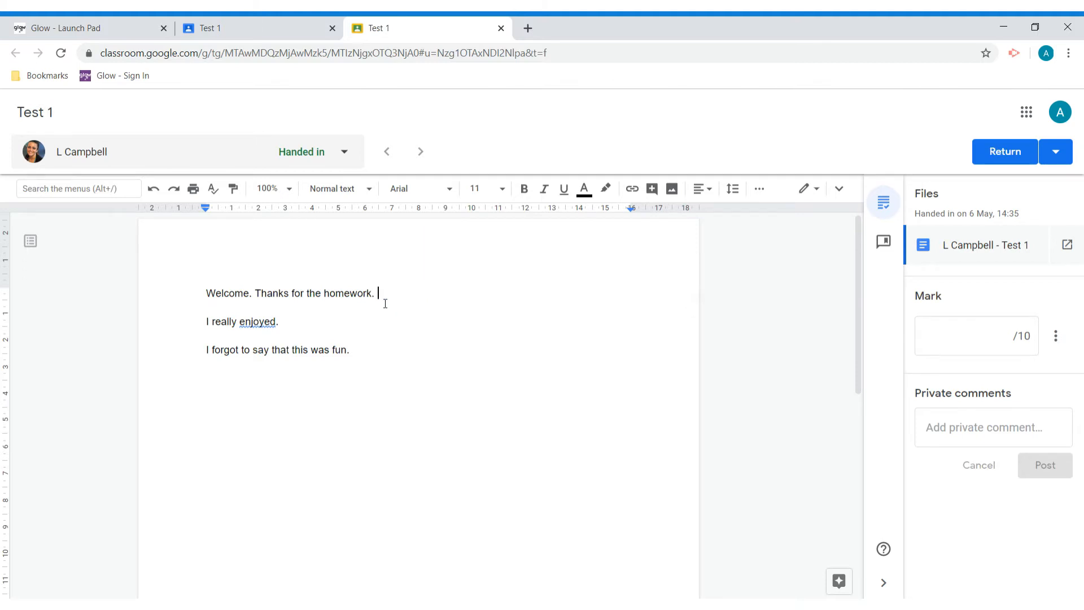
# Change the document to Suggesting mode and add "Well done" as a suggestion at the end of the first line
pyautogui.click(808, 189)
pyautogui.click(773, 252)
pyautogui.write('Well done')
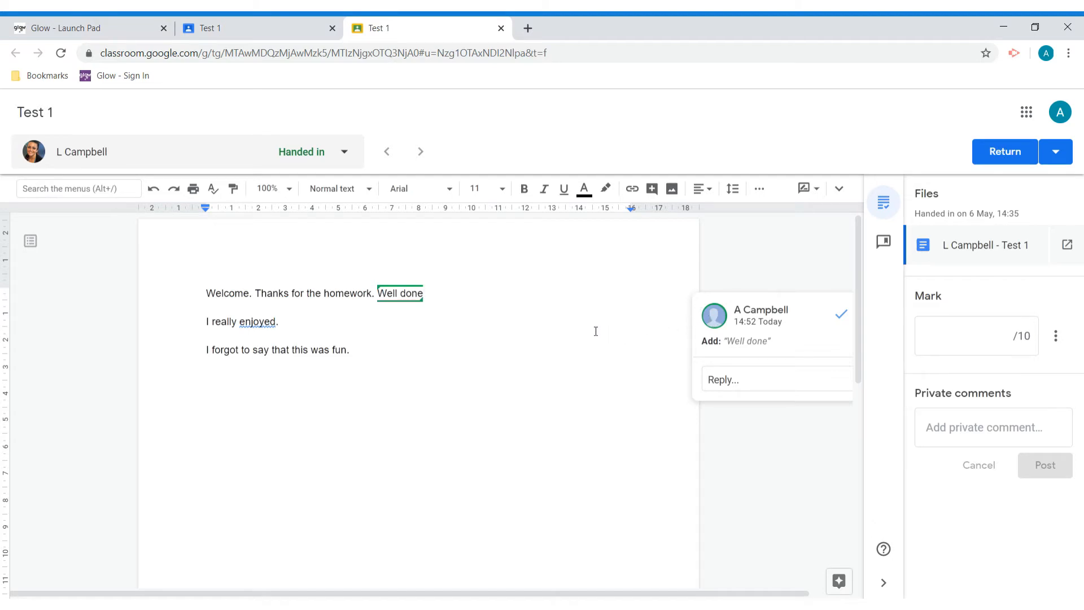
# Replace the suggested text "Well done" at the end of the first line with "Grammar"
pyautogui.press('BackSpace')
pyautogui.press('BackSpace')
pyautogui.press('BackSpace')
pyautogui.press('BackSpace')
pyautogui.press('BackSpace')
pyautogui.press('BackSpace')
pyautogui.press('BackSpace')
pyautogui.press('BackSpace')
pyautogui.press('BackSpace')
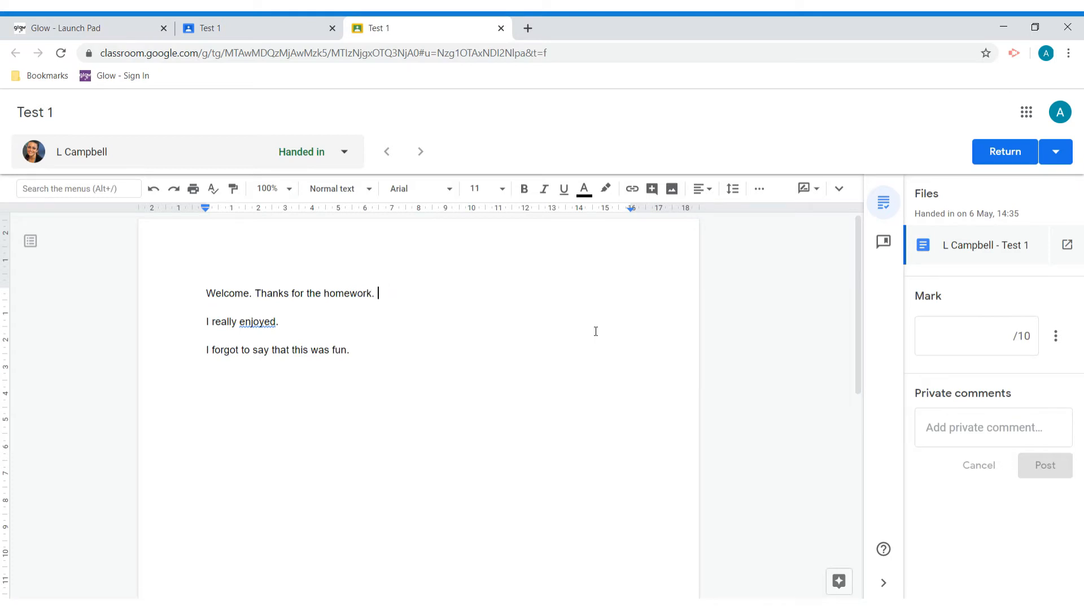
pyautogui.write('Grammar')
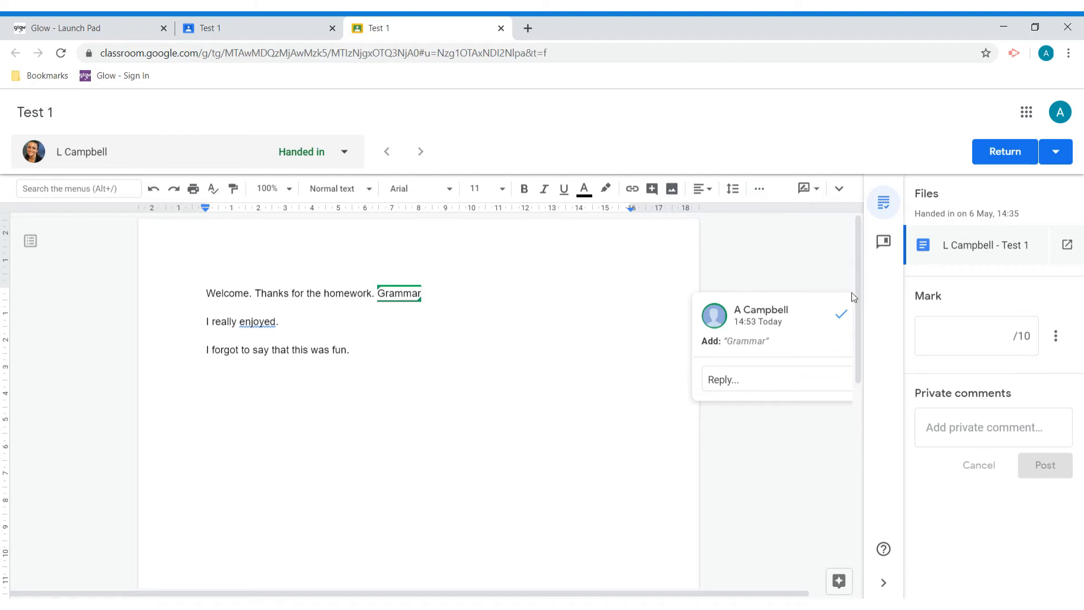
pyautogui.click(727, 435)
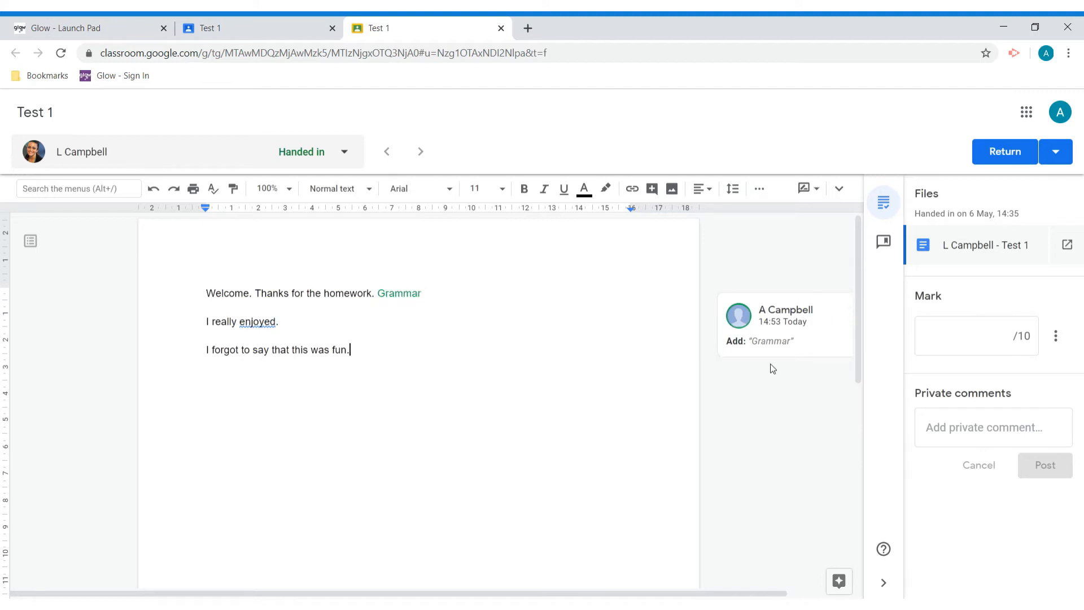
pyautogui.moveTo(682, 594); pyautogui.dragTo(741, 594)
pyautogui.moveTo(812, 326)
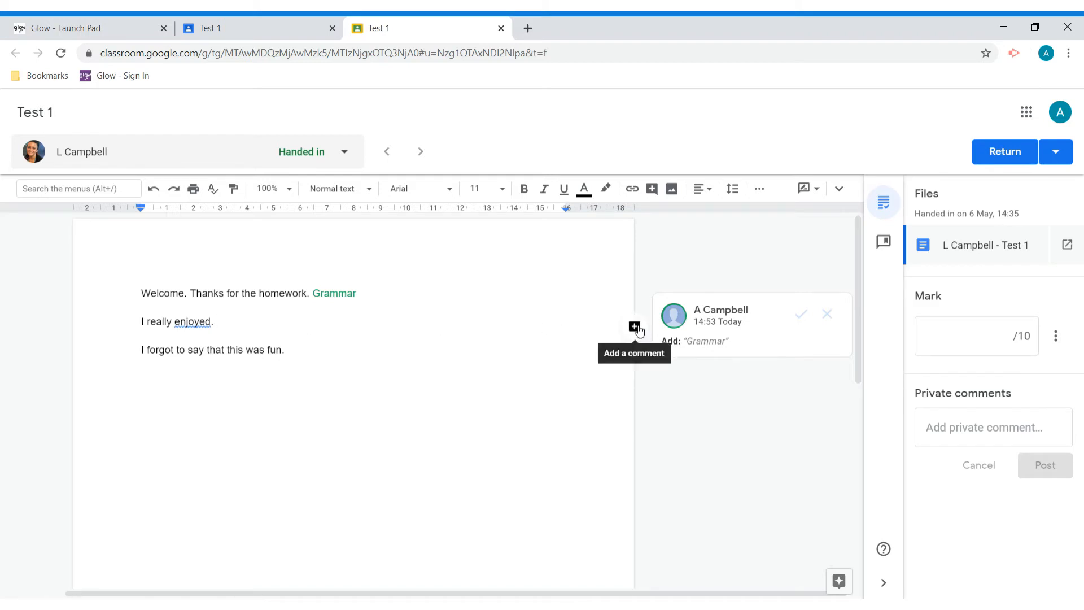
# Attach the comment "This is a good use of word" to "enjoyed." in the second line
pyautogui.click(635, 327)
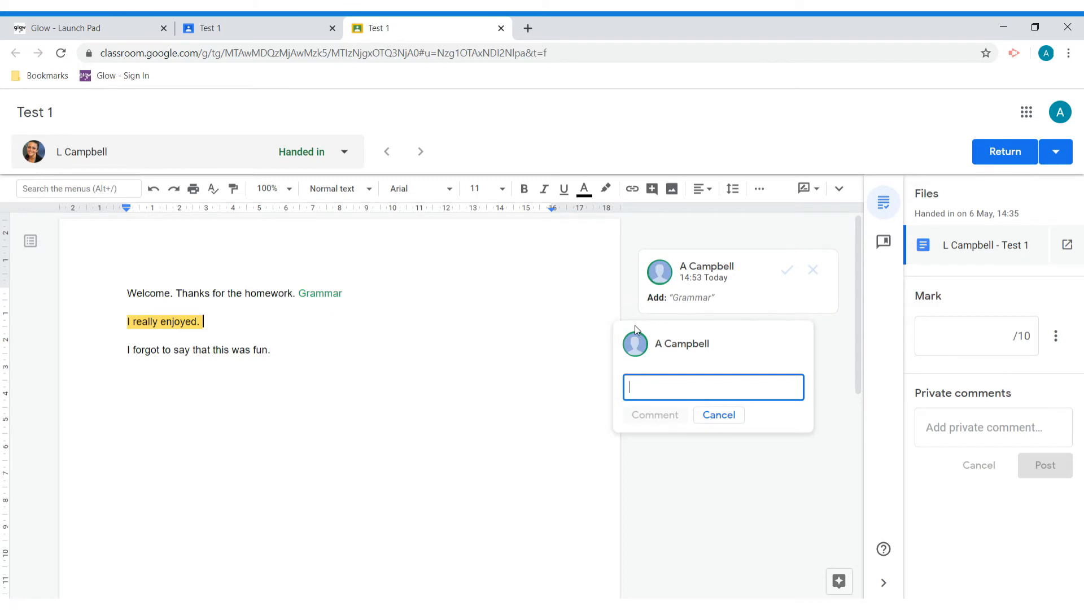
pyautogui.click(717, 415)
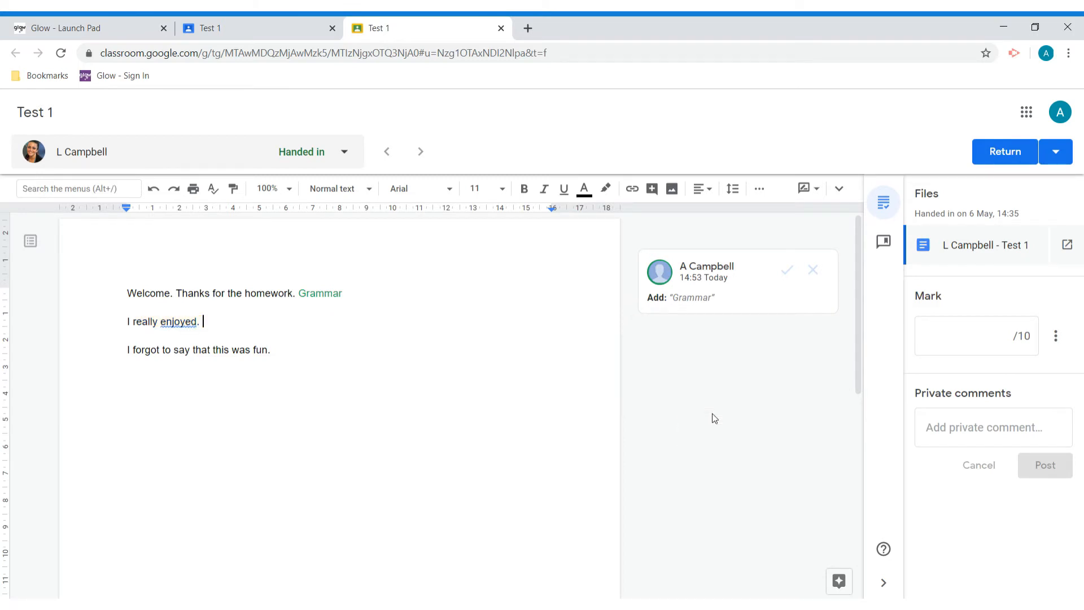
pyautogui.click(163, 327)
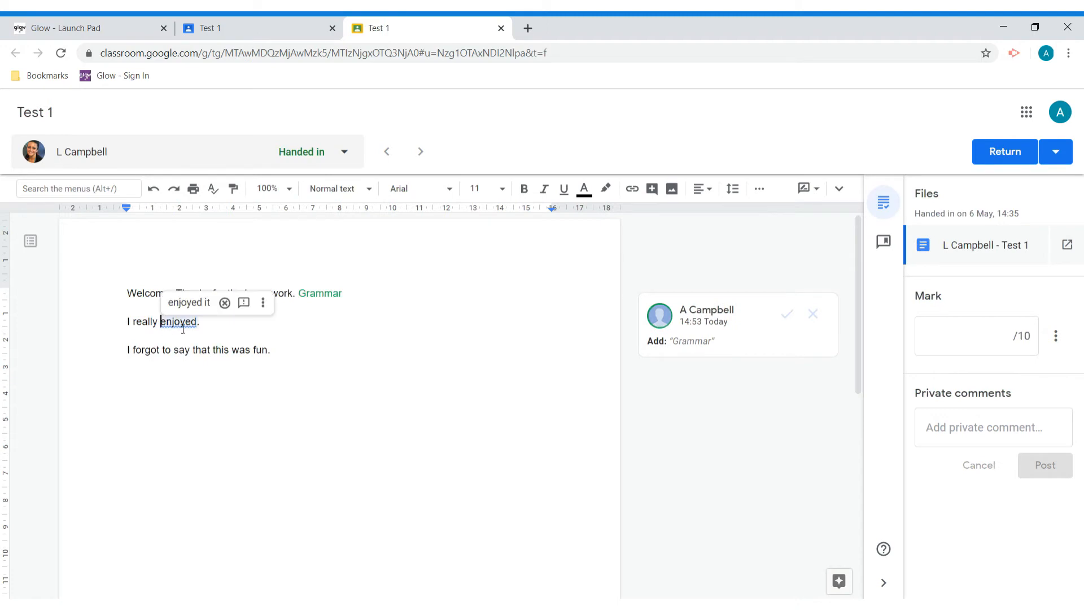
pyautogui.keyDown('shift'); pyautogui.click(209, 329); pyautogui.keyUp('shift')
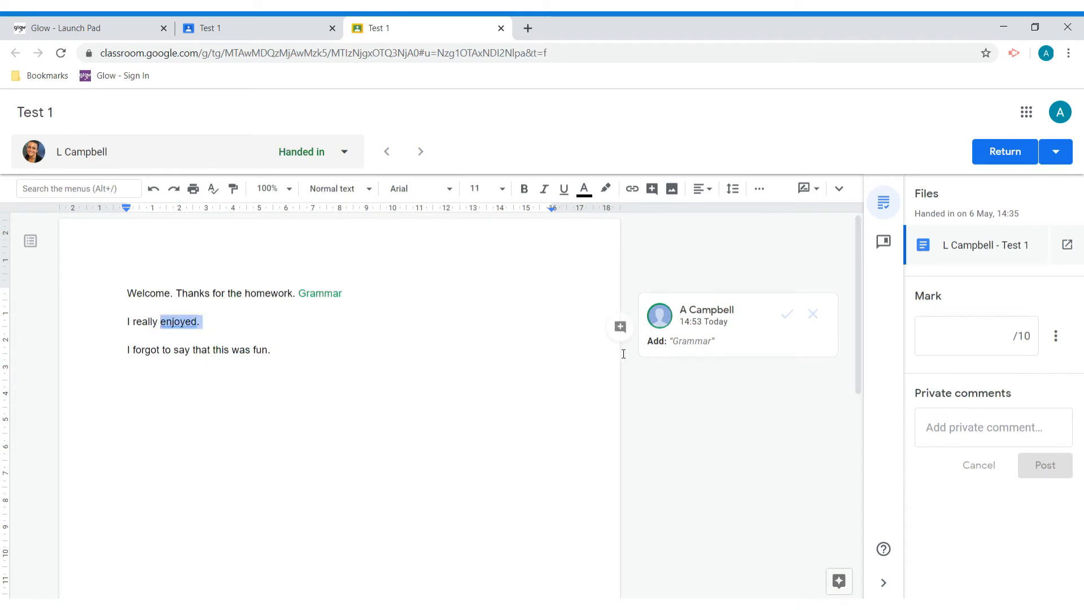
pyautogui.click(621, 329)
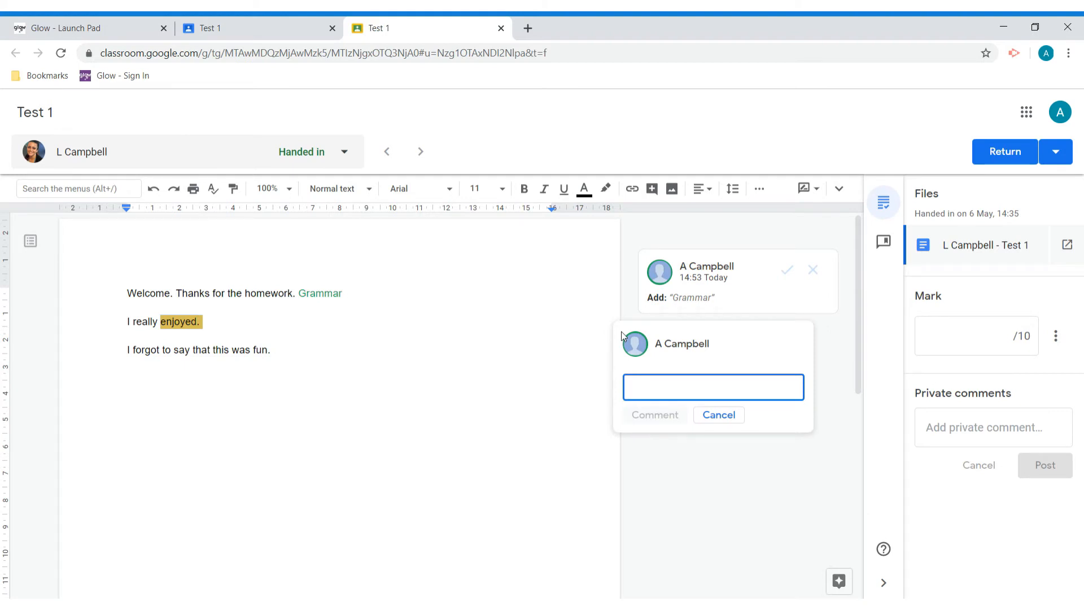
pyautogui.write('This is a good')
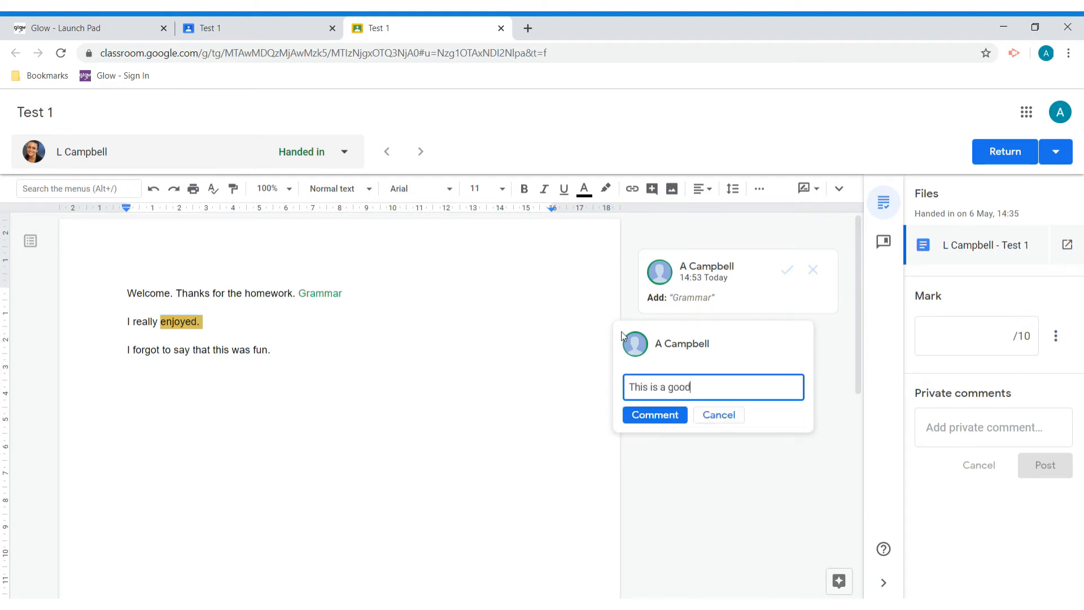
pyautogui.write(' use of word')
pyautogui.click(653, 413)
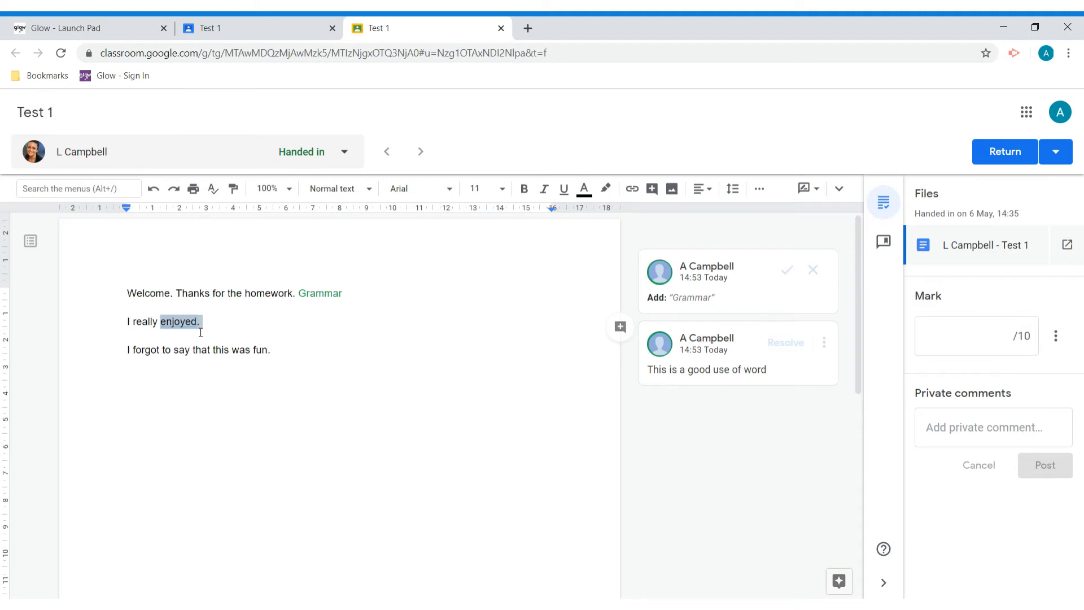
# Save the comment "This is a good use of word" to the comment bank
pyautogui.click(695, 335)
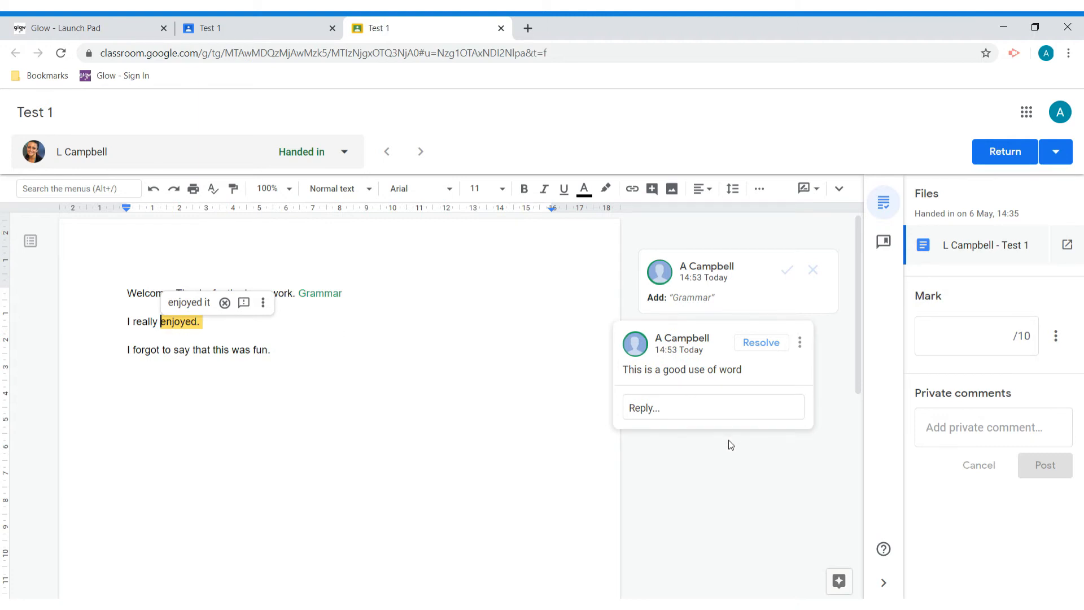
pyautogui.click(748, 435)
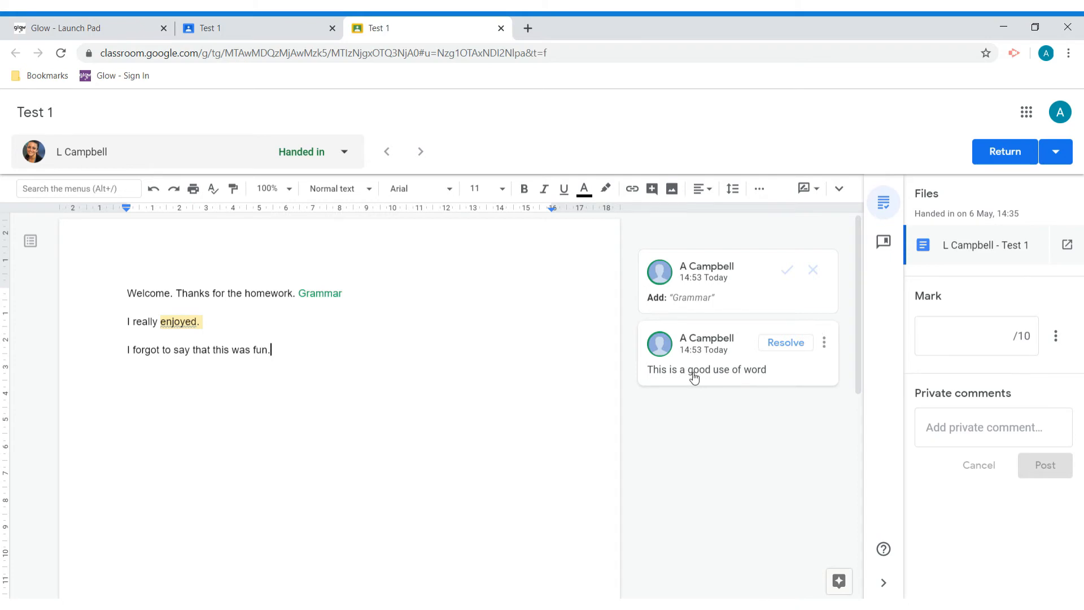
pyautogui.click(825, 343)
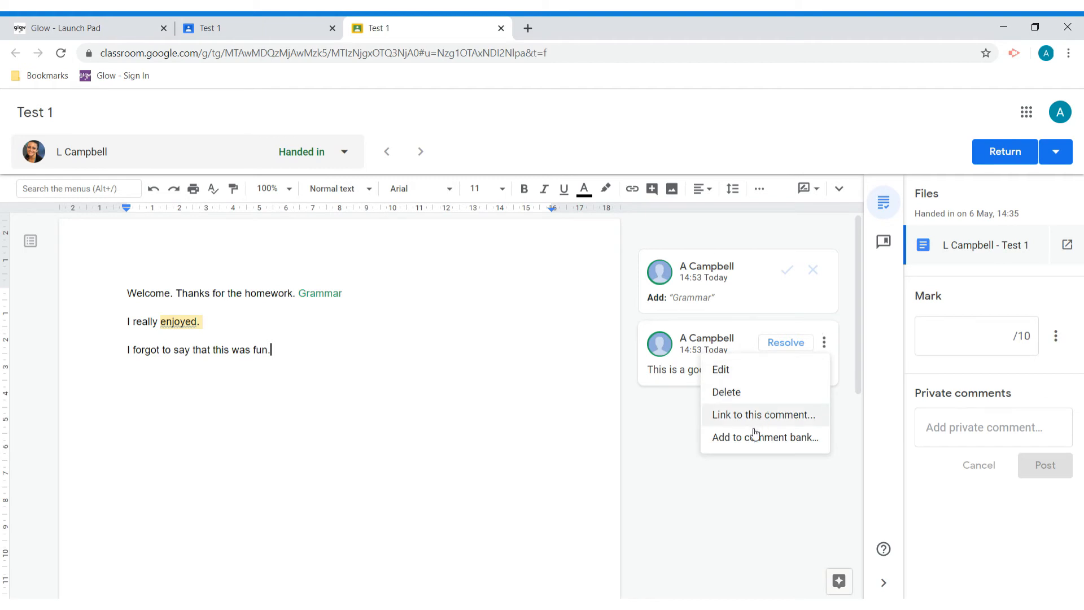
pyautogui.click(739, 440)
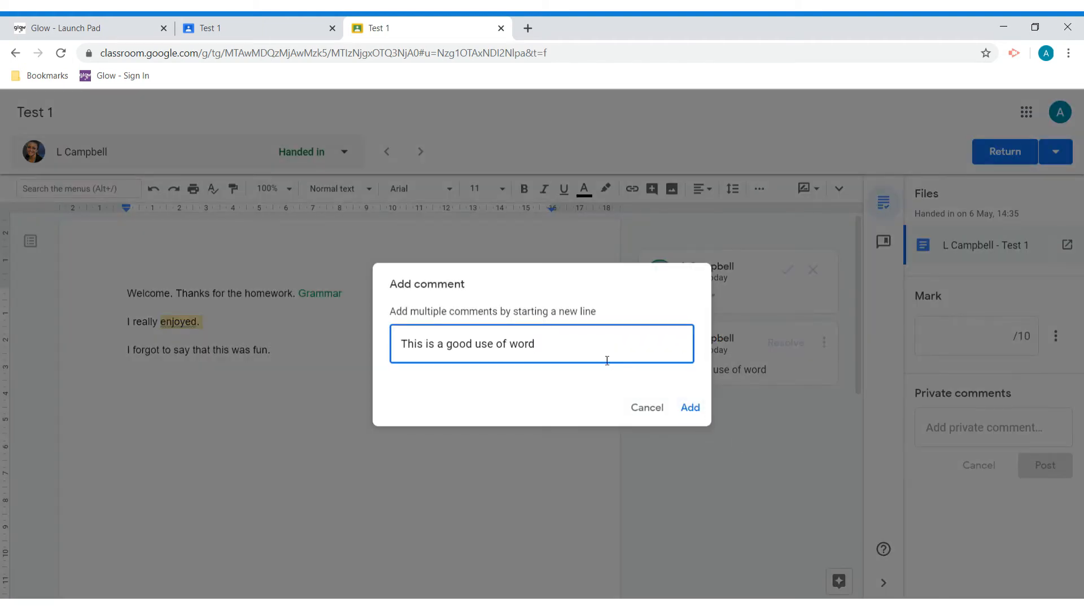
pyautogui.click(691, 408)
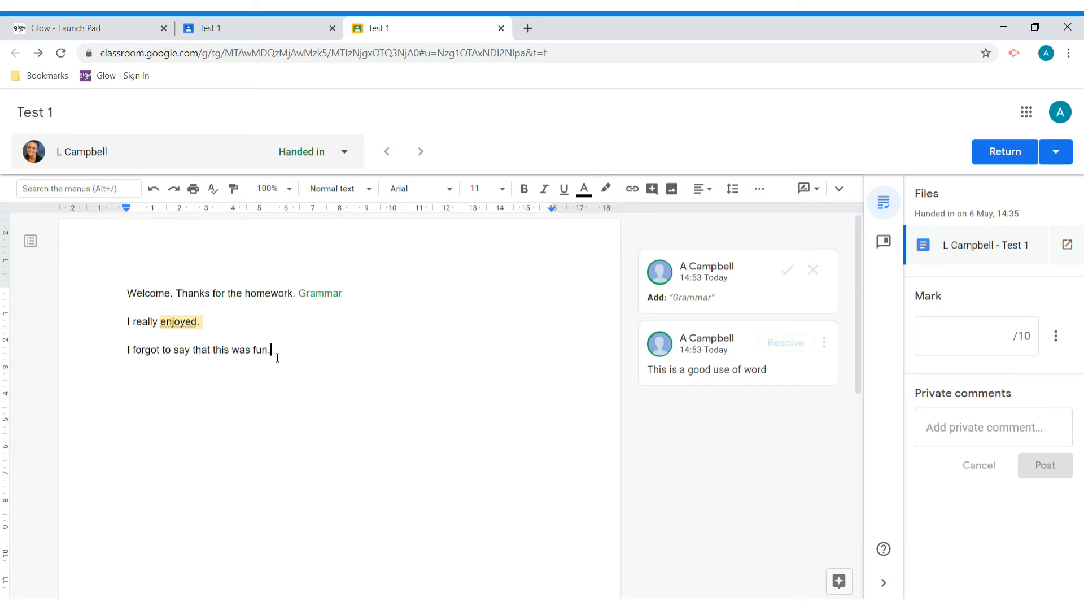
# Comment on "this was fun." in the last line with "This is a good use of word" from the comment bank
pyautogui.moveTo(277, 358); pyautogui.dragTo(219, 355)
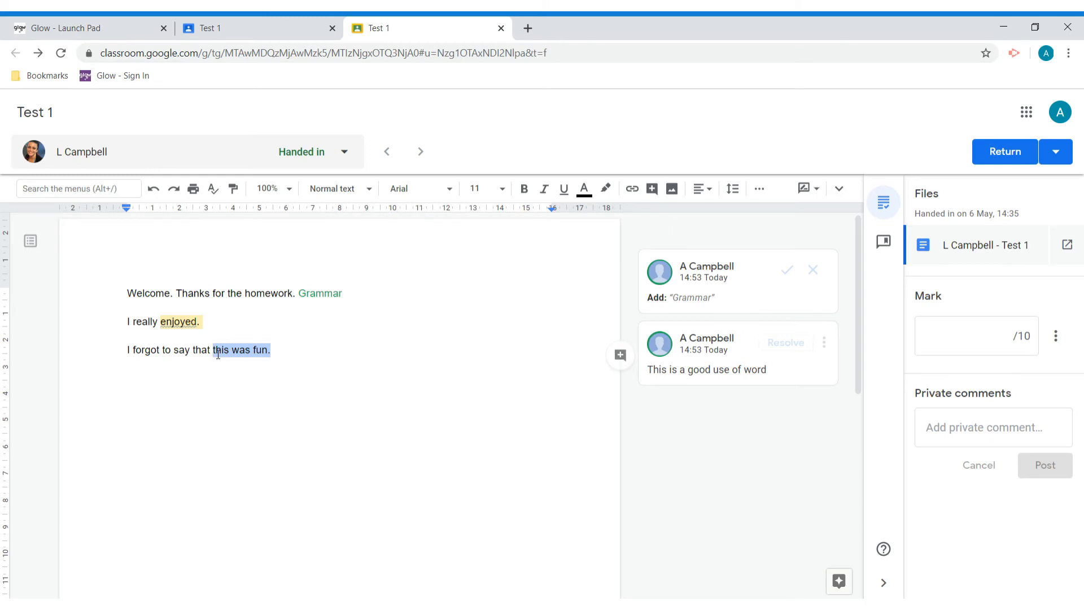
pyautogui.click(621, 355)
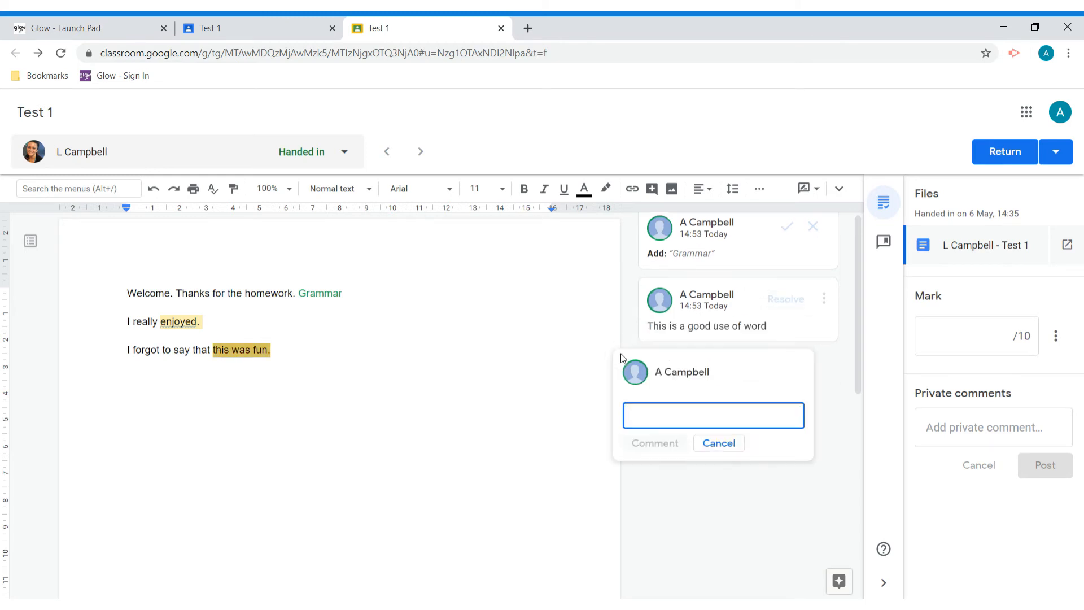
pyautogui.write('#')
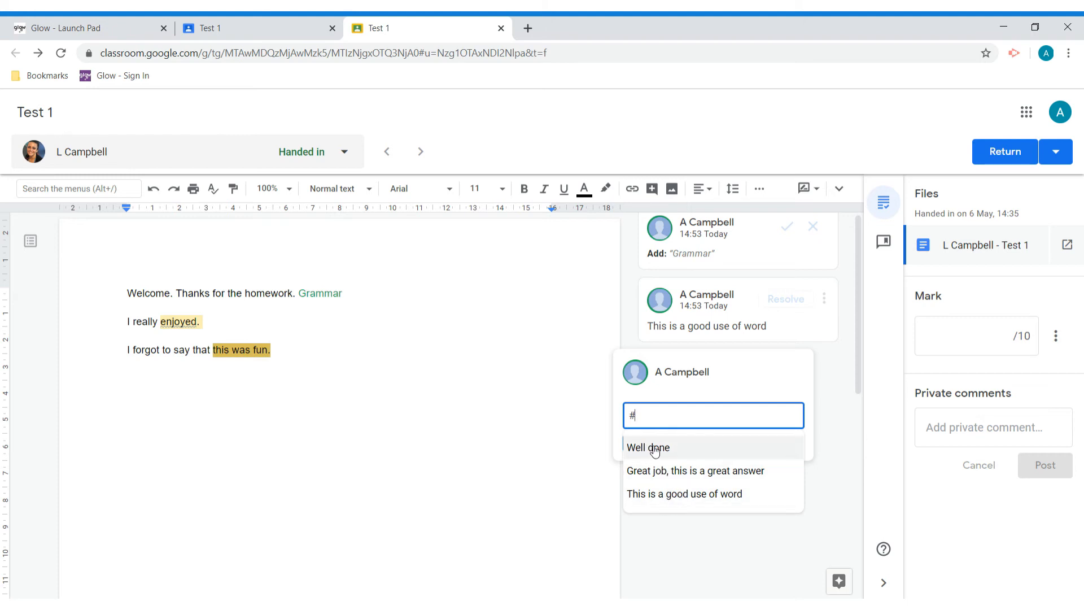
pyautogui.click(688, 495)
pyautogui.click(652, 442)
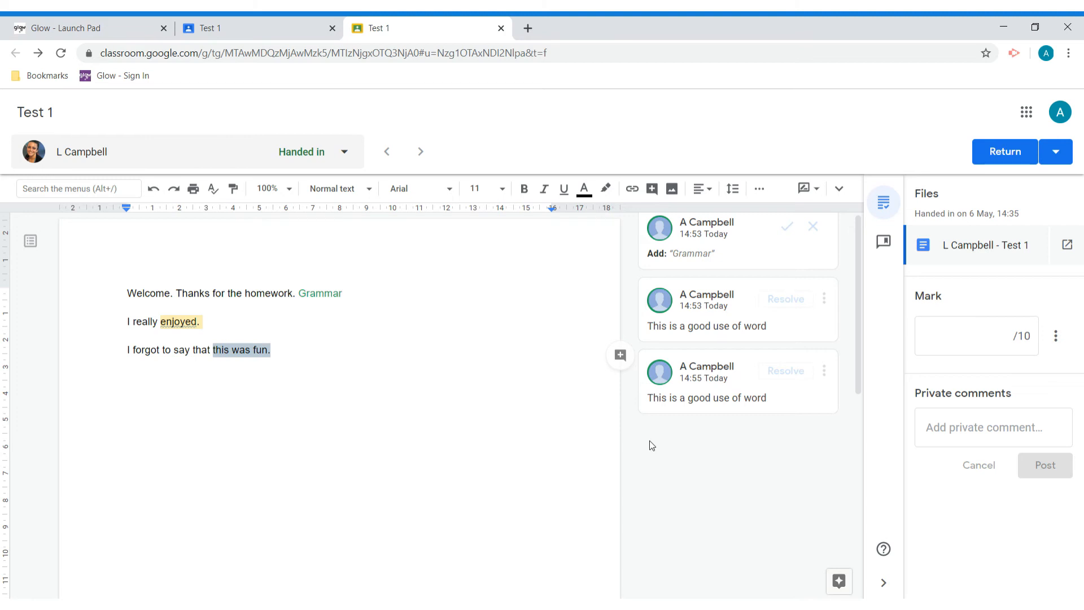
# Mark the work 8 out of 10 and post the private comment "Well done on a good piece of work."
pyautogui.click(954, 431)
pyautogui.write('Well don')
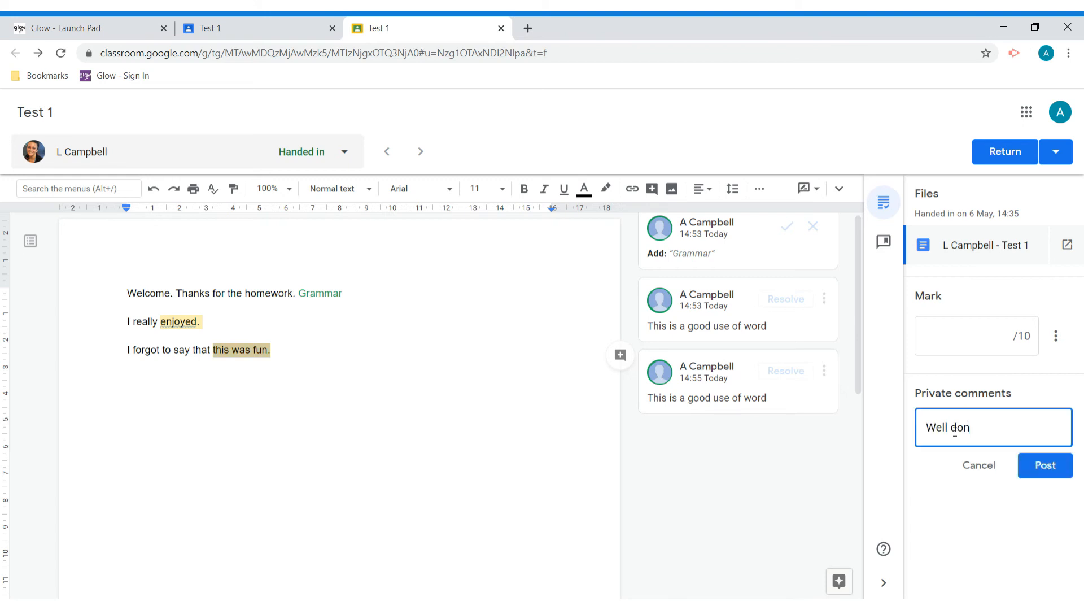
pyautogui.write('e on a good piece')
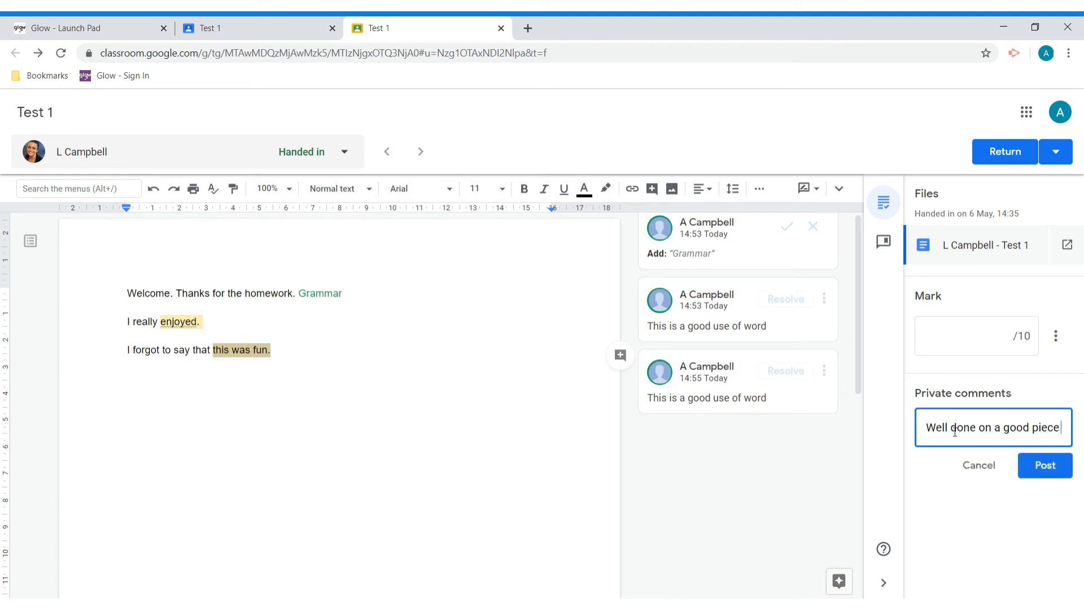
pyautogui.write(' of work.')
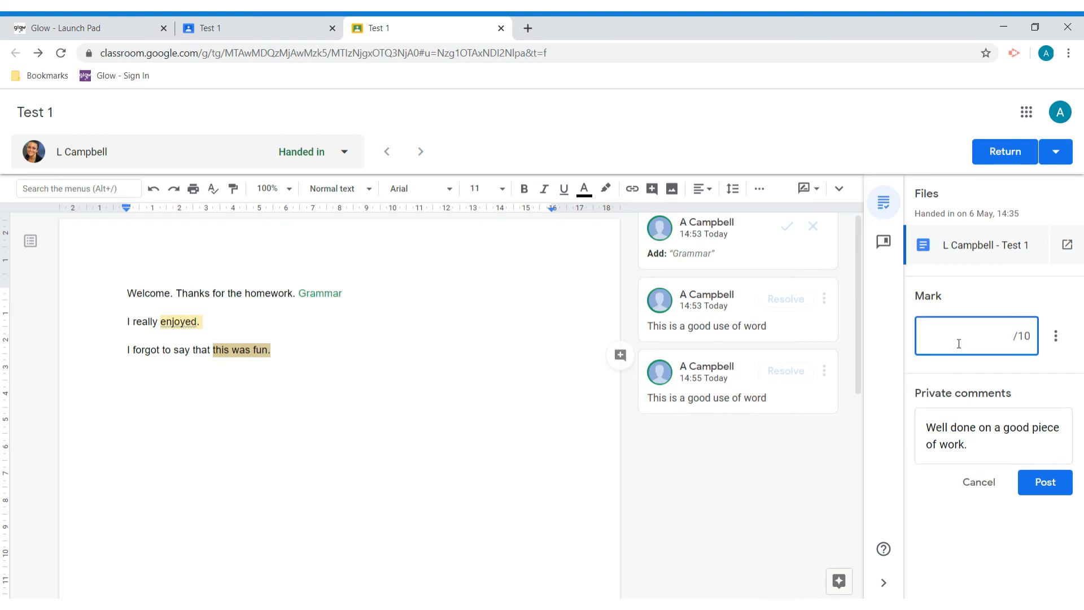
pyautogui.write('8')
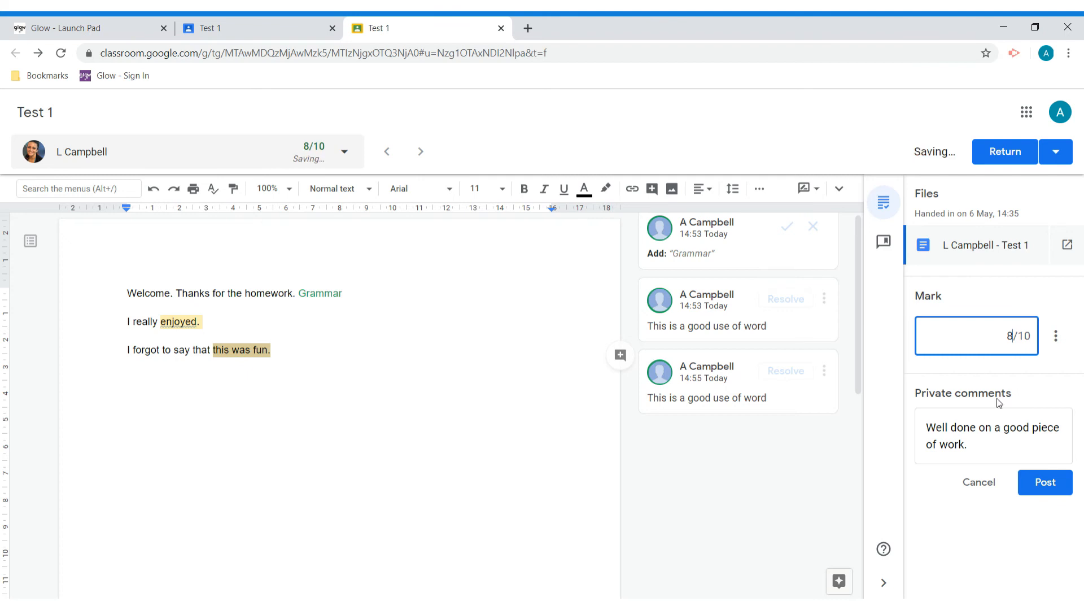
pyautogui.click(1053, 489)
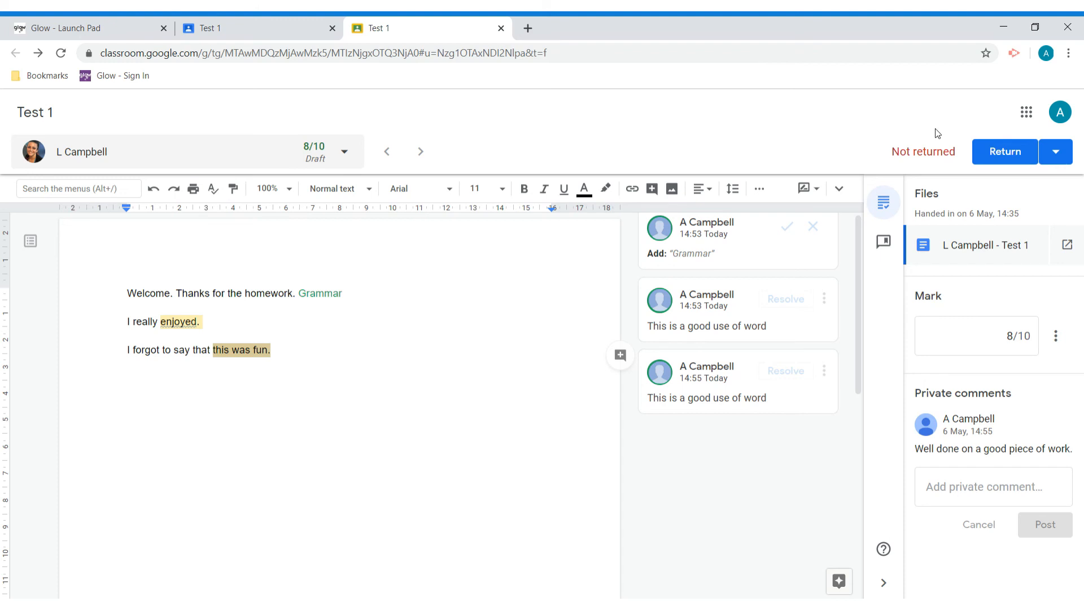
# Close the marked document and return the graded Test 1 work to the student from the submissions list
pyautogui.click(501, 28)
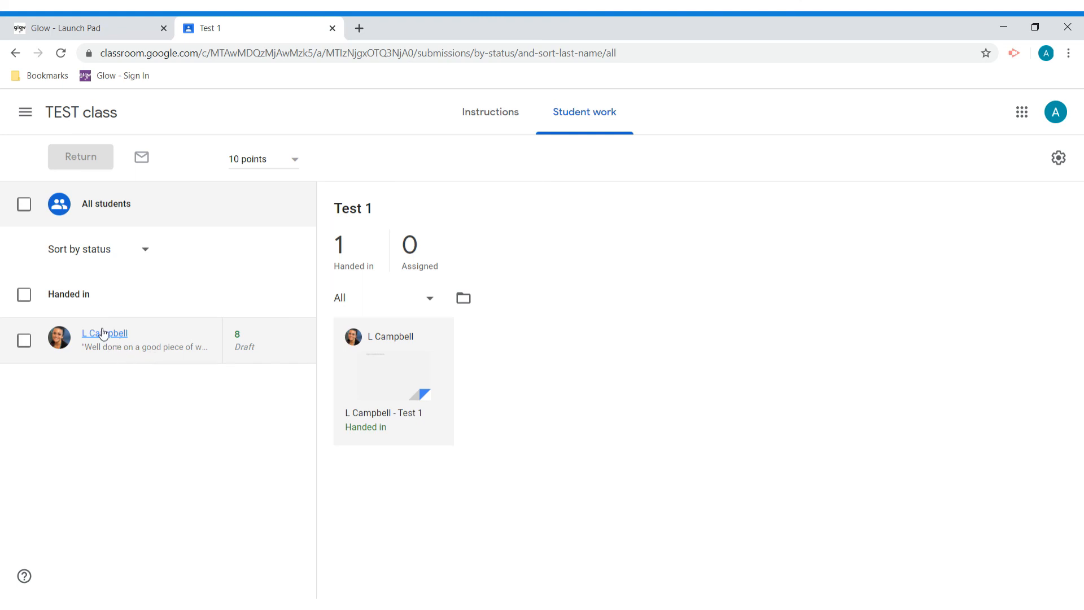
pyautogui.click(25, 207)
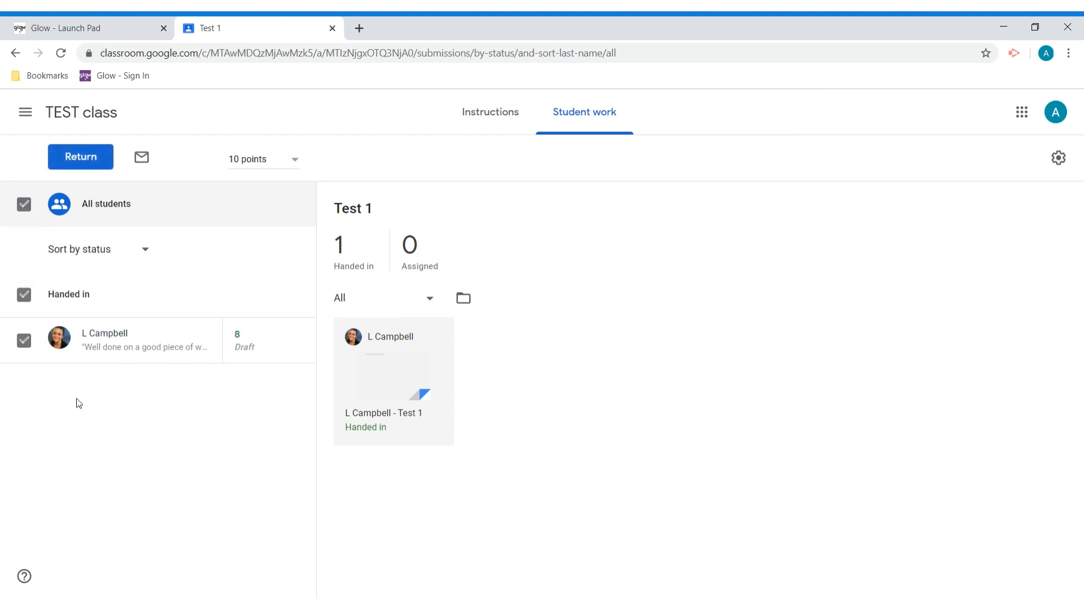
pyautogui.click(24, 341)
pyautogui.click(24, 341)
pyautogui.click(94, 165)
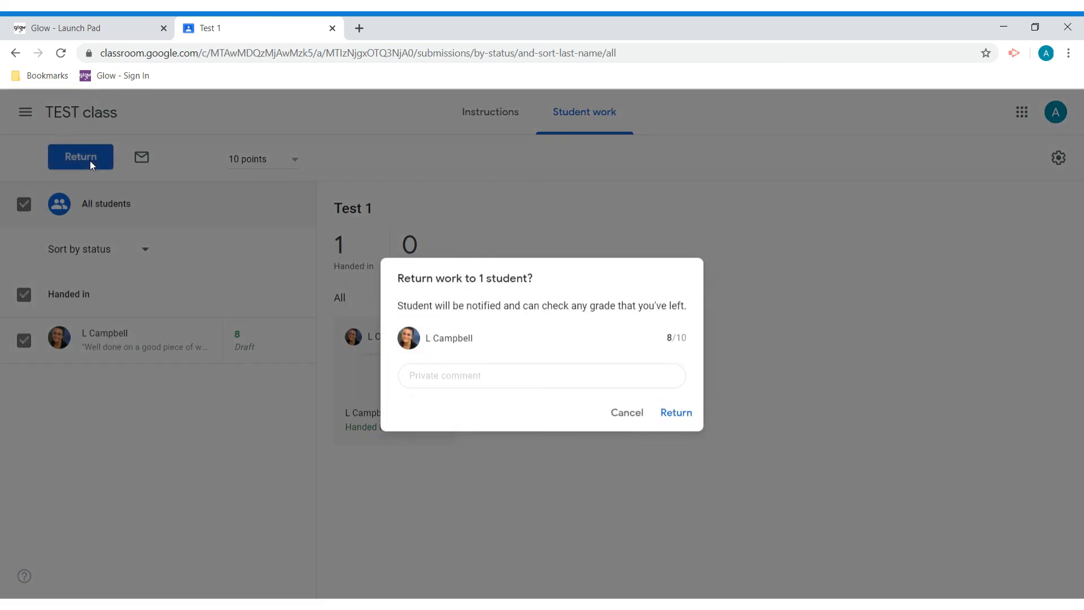
pyautogui.click(684, 415)
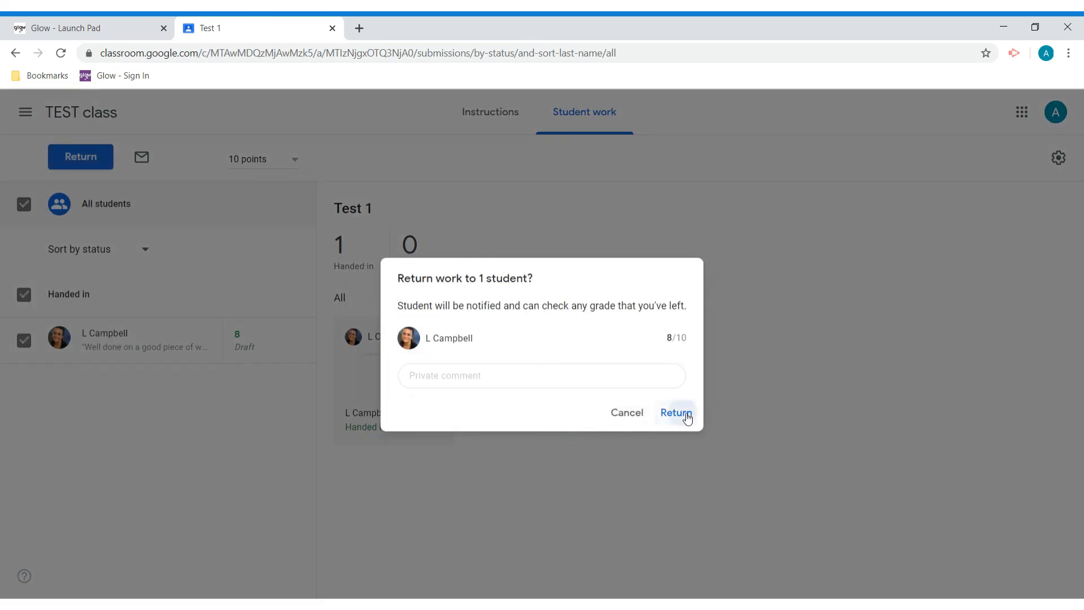